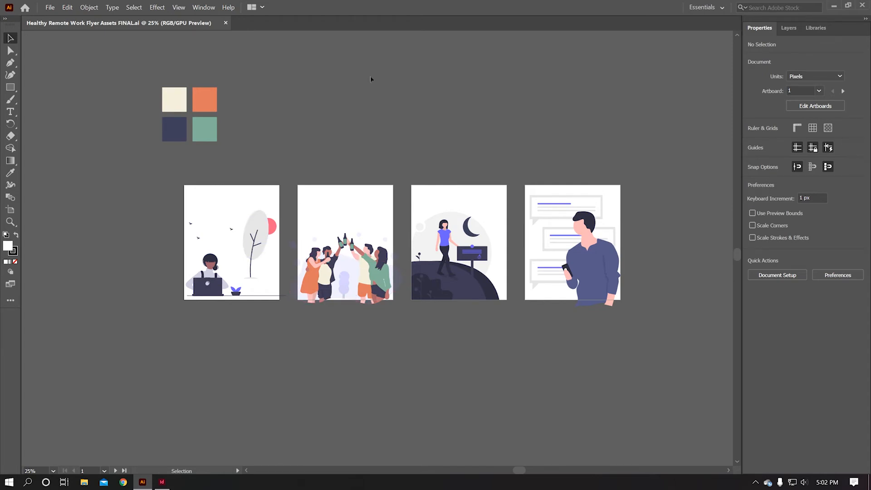
# Enlarge the toasting friends illustration on the second artboard and the woman-with-laptop illustration on the first artboard.
pyautogui.click(349, 272)
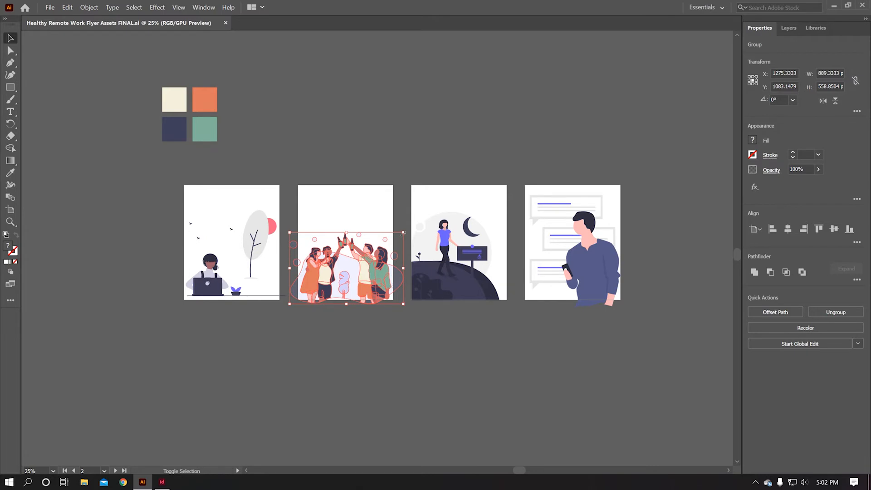
pyautogui.moveTo(402, 233); pyautogui.dragTo(411, 228)
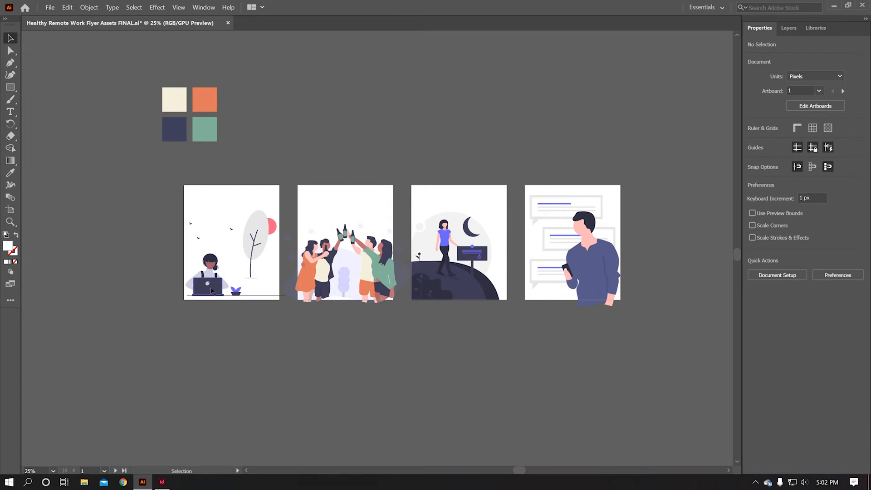
pyautogui.click(211, 291)
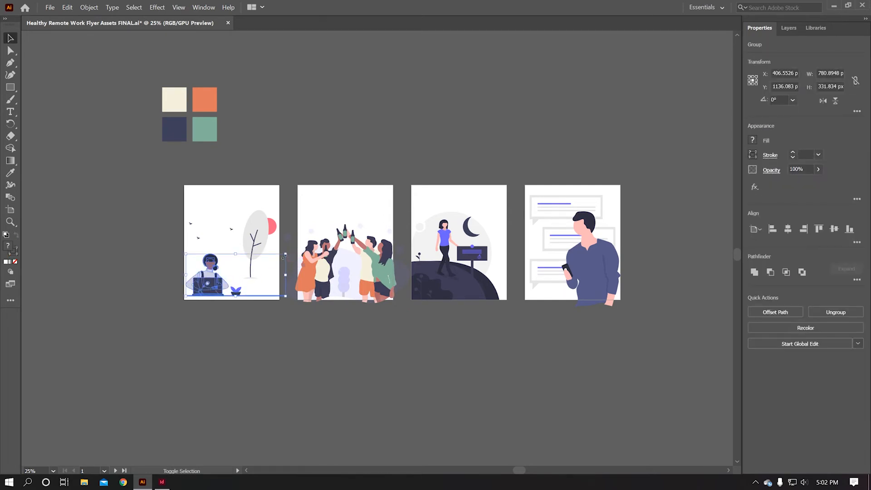
pyautogui.moveTo(286, 254); pyautogui.dragTo(310, 243)
pyautogui.click(276, 282)
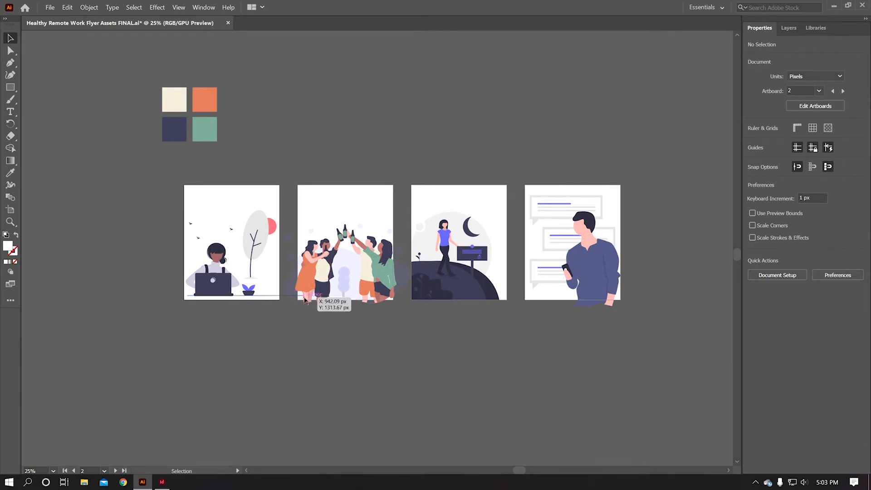
# Delete the long desk line beneath the laptop and plant from within the woman-with-laptop group.
pyautogui.hotkey('ctrl', '=')
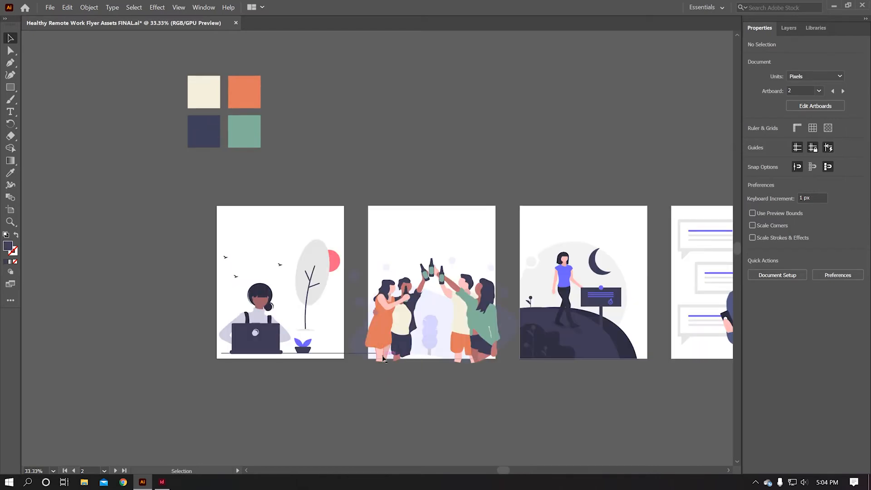
pyautogui.scroll(3, 336, 354)
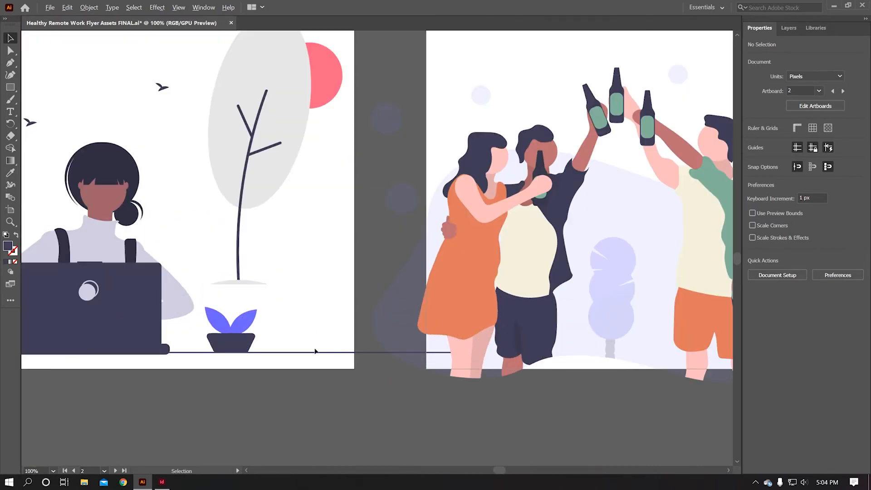
pyautogui.doubleClick(233, 342)
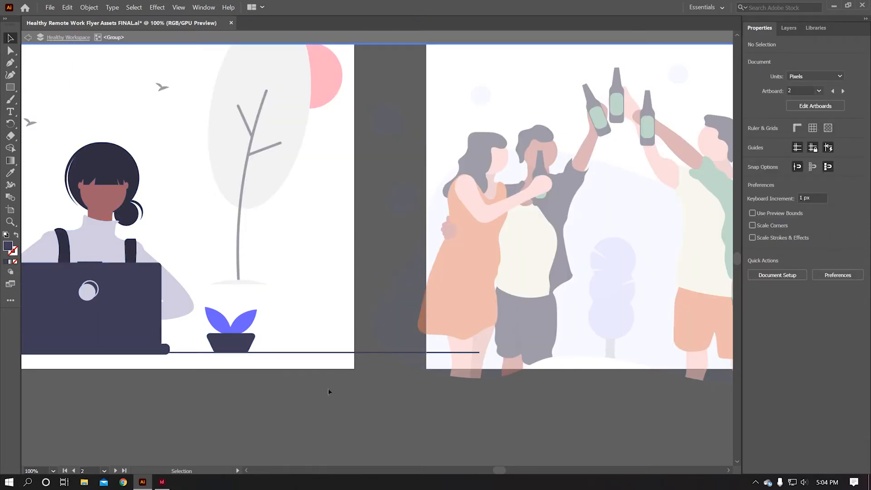
pyautogui.click(318, 352)
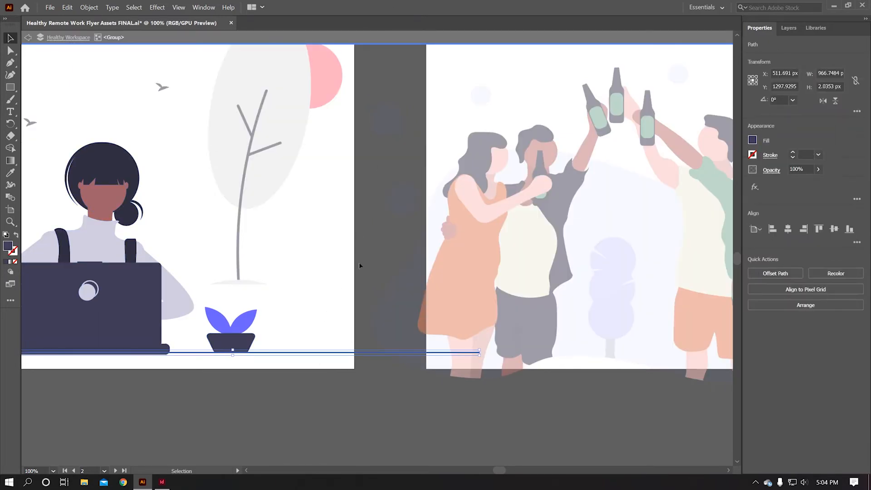
pyautogui.press('Delete')
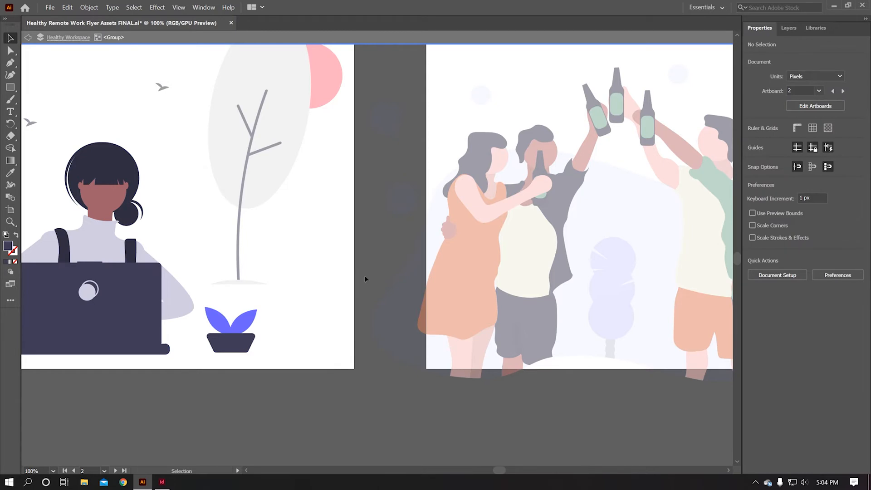
pyautogui.doubleClick(364, 276)
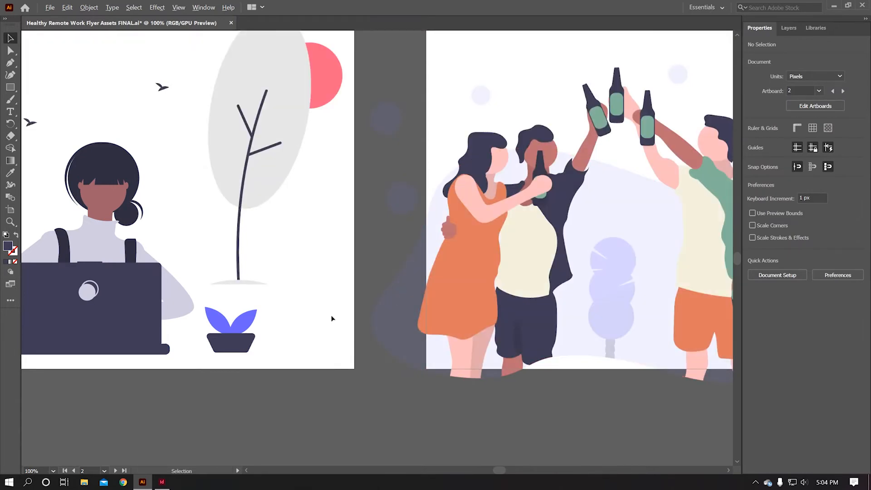
# Recolor the walking woman's shirt on the third artboard with the green palette swatch using the Eyedropper, and save the file.
pyautogui.scroll(-4, 352, 275)
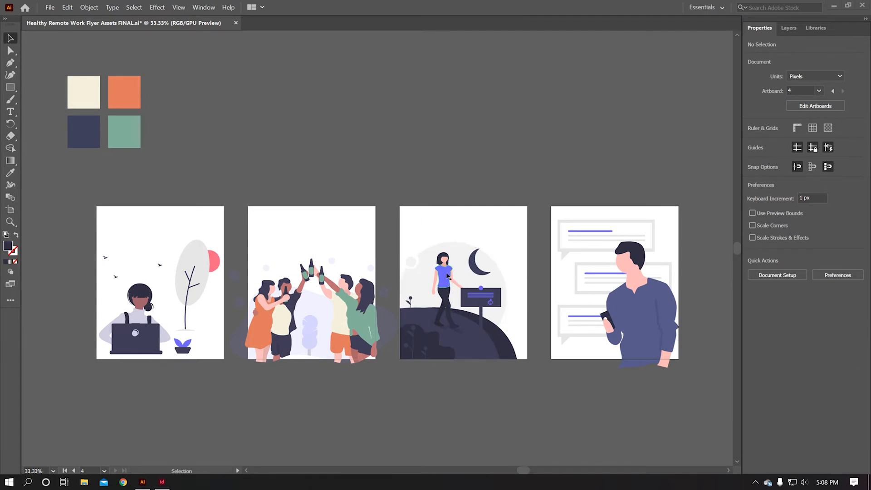
pyautogui.doubleClick(448, 284)
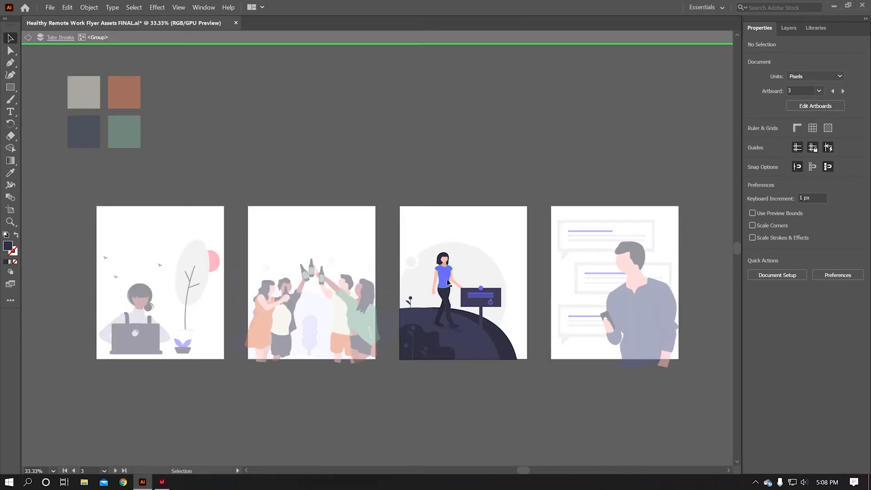
pyautogui.doubleClick(428, 389)
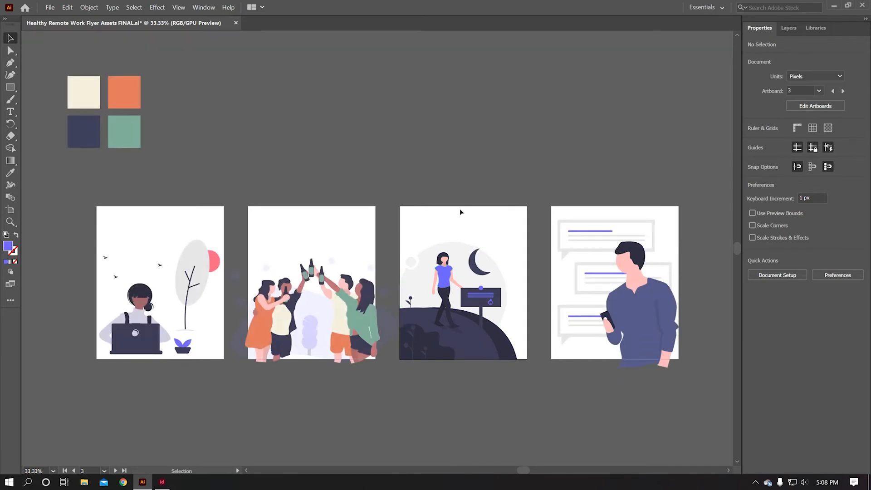
pyautogui.press('a')
pyautogui.click(443, 272)
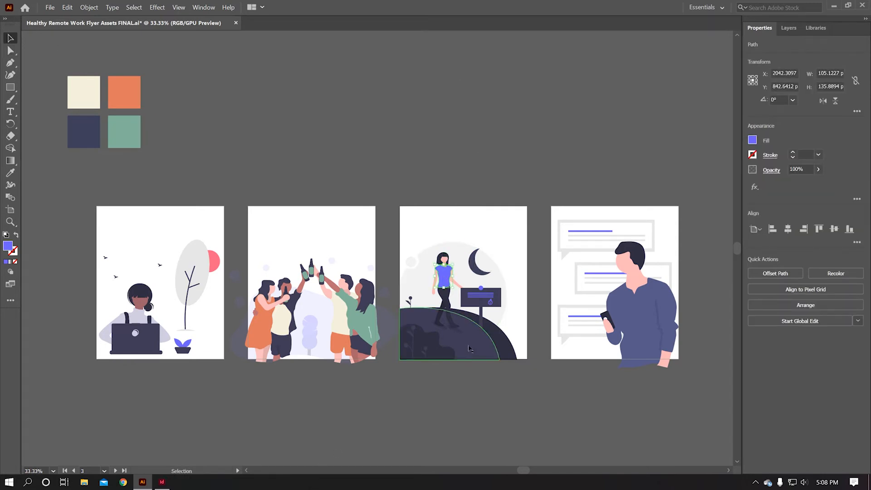
pyautogui.press('i')
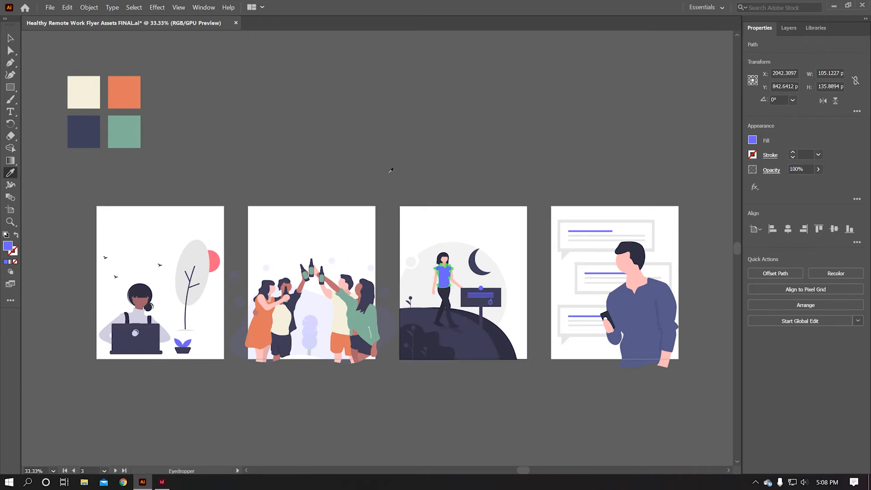
pyautogui.click(134, 128)
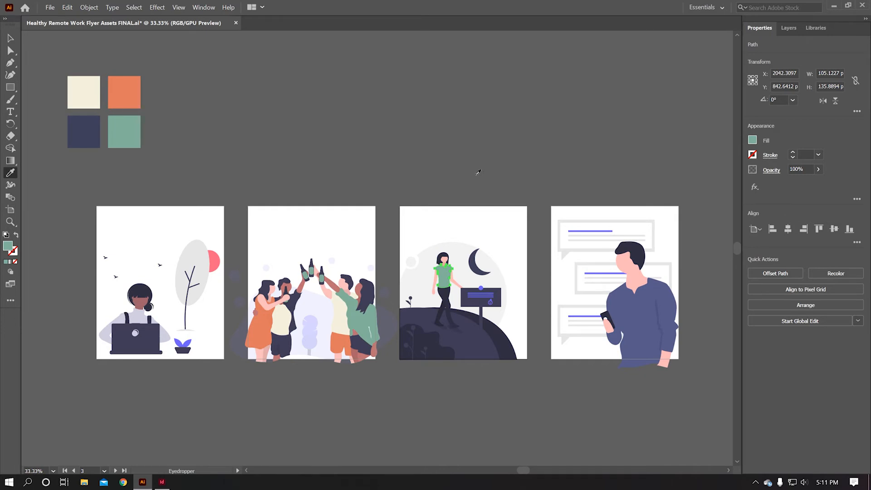
pyautogui.press('v')
pyautogui.hotkey('ctrl', 's')
pyautogui.press('i')
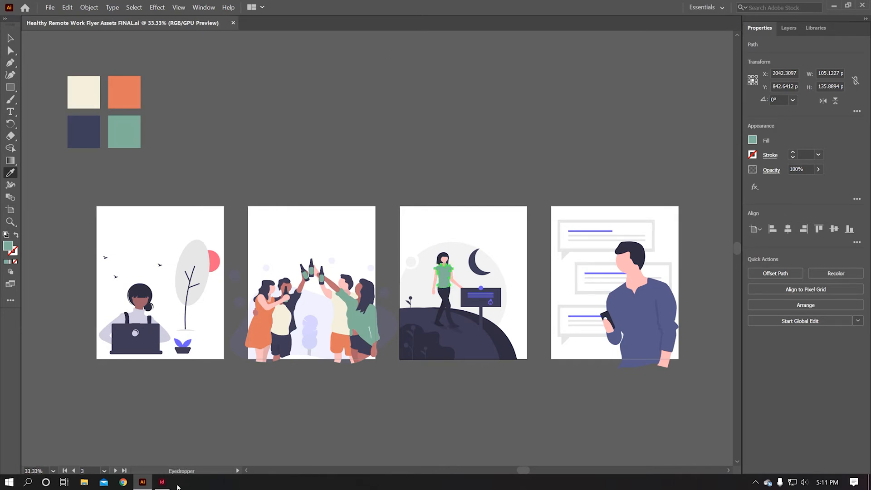
# Switch to the InDesign flyer and update all modified links to the Healthy Remote Work Flyer Assets FINAL.ai file.
pyautogui.click(163, 482)
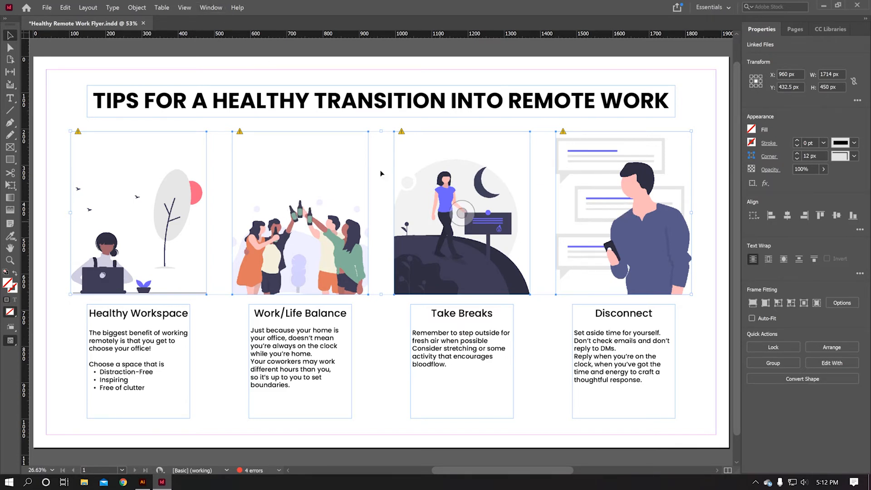
pyautogui.click(210, 7)
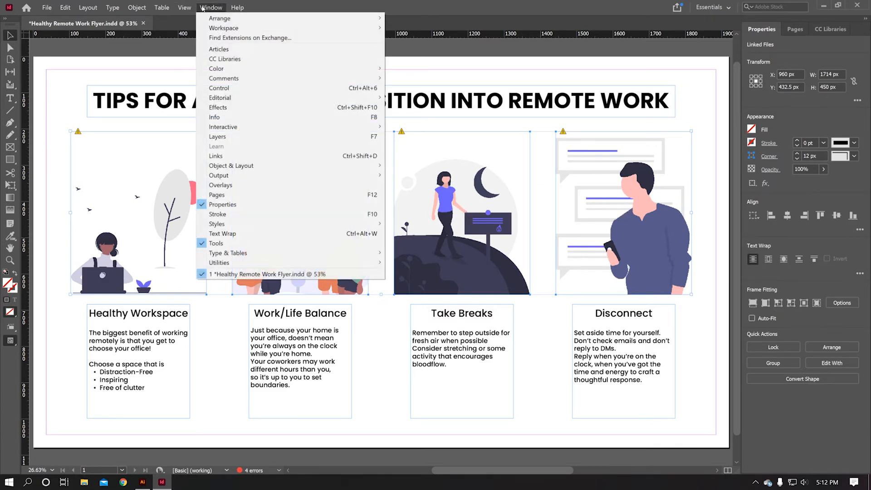
pyautogui.click(254, 156)
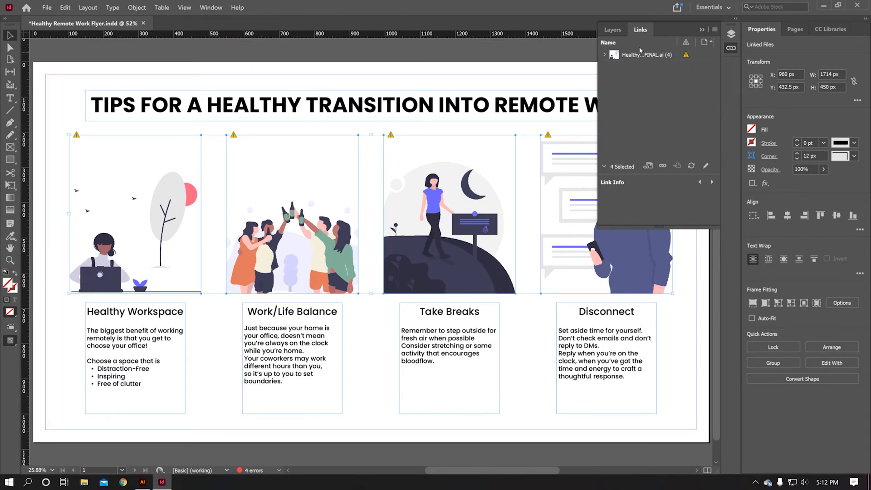
pyautogui.click(605, 55)
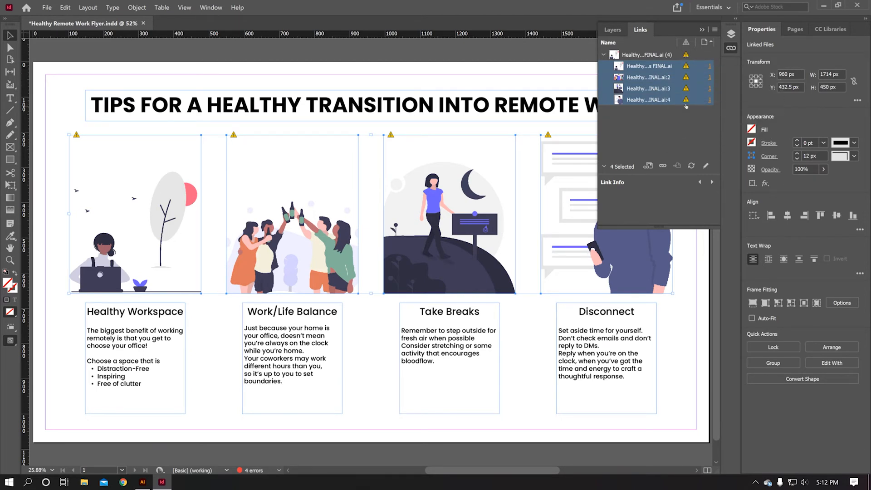
pyautogui.click(652, 54)
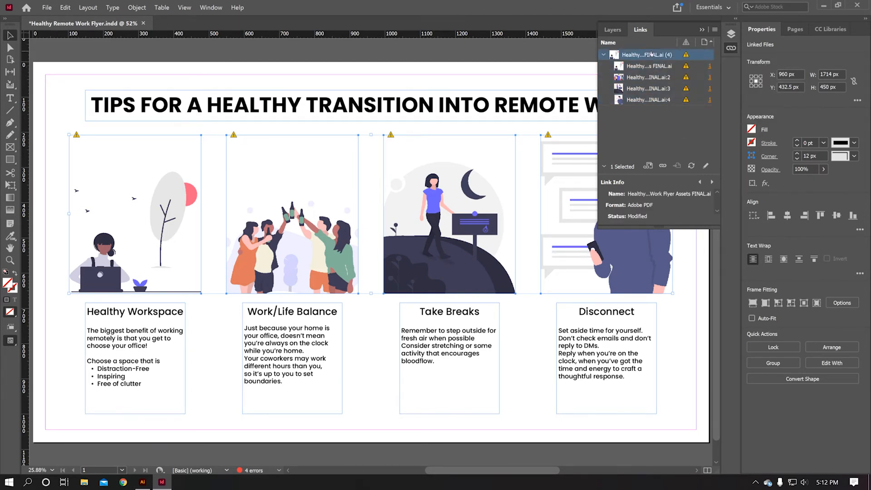
pyautogui.click(691, 166)
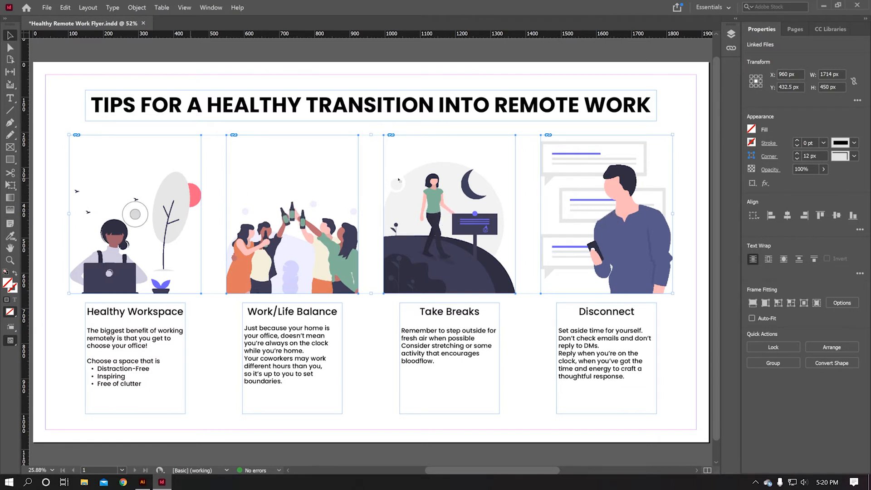
# Set the document's display performance to High Quality Display.
pyautogui.click(184, 7)
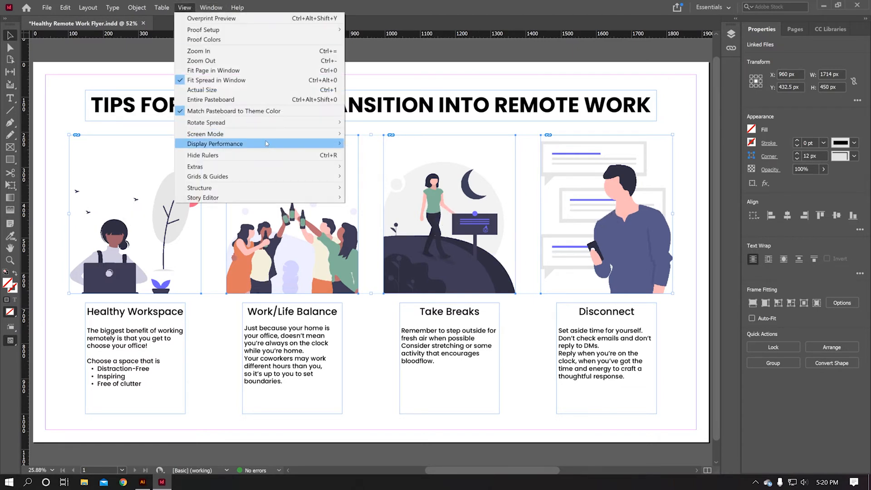
pyautogui.moveTo(267, 143)
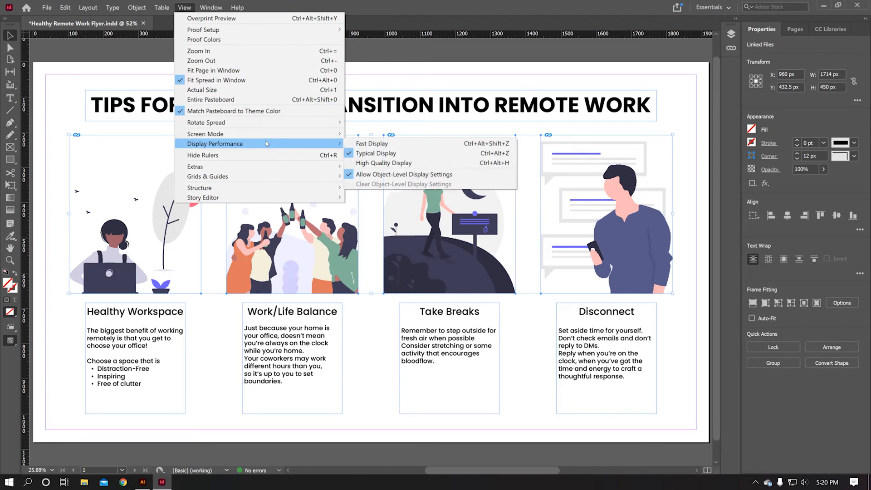
pyautogui.click(392, 162)
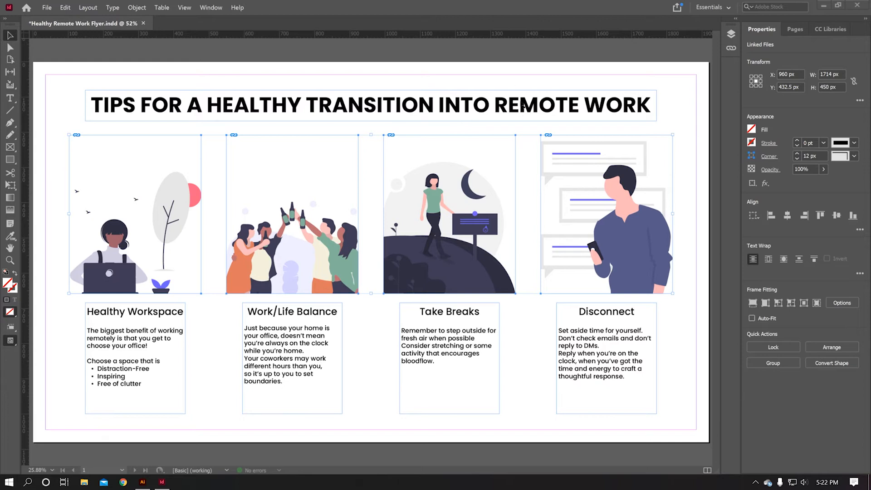
# Select the flyer's title text frame, and in Illustrator copy the green palette swatch's hex code, 81b29a.
pyautogui.click(523, 105)
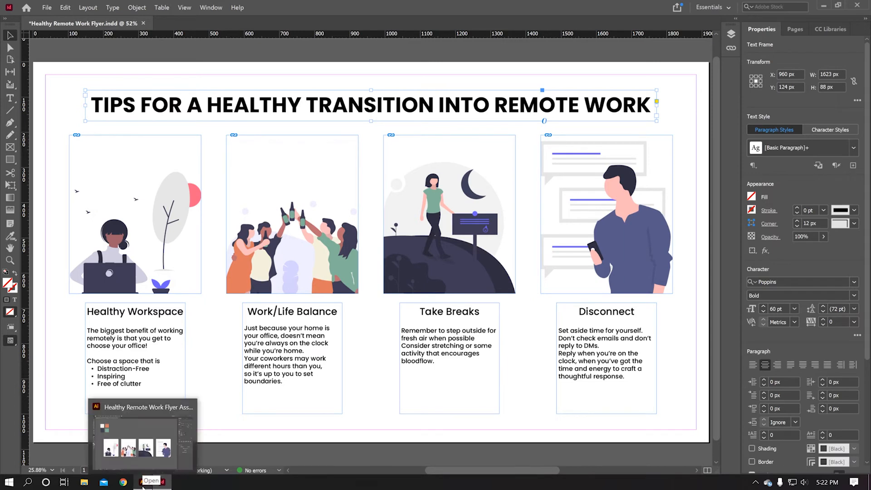
pyautogui.click(143, 435)
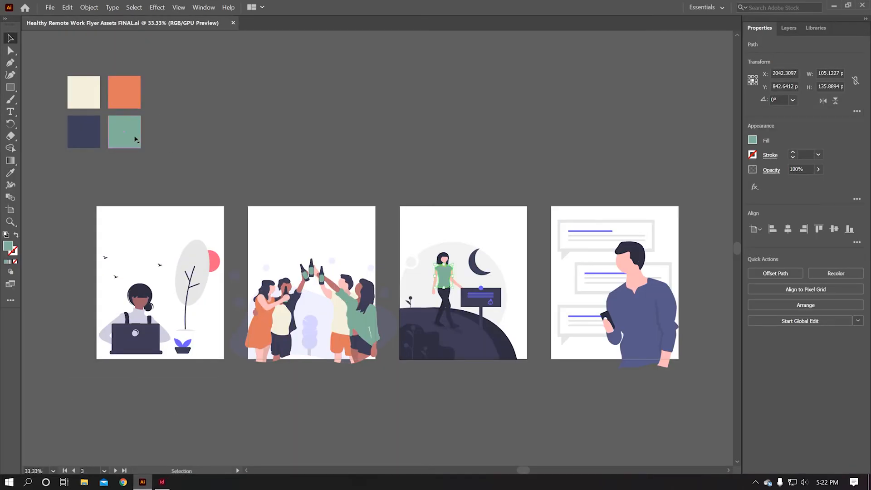
pyautogui.press('v')
pyautogui.click(136, 137)
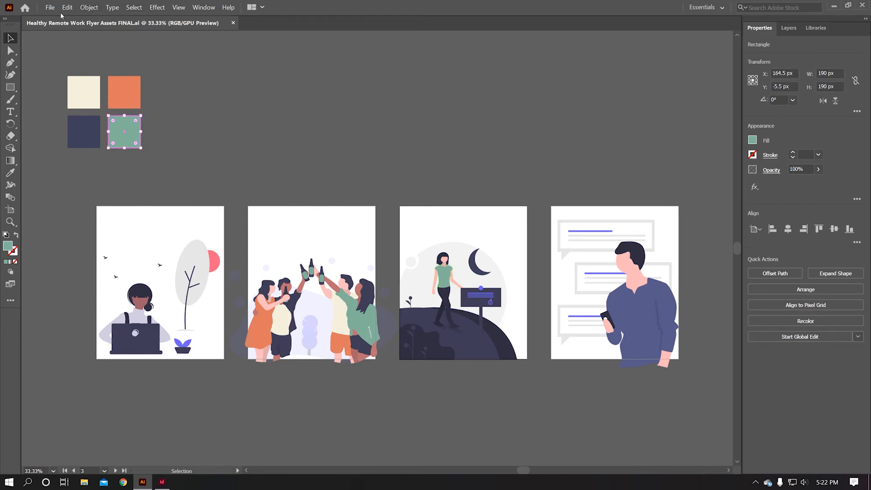
pyautogui.doubleClick(6, 248)
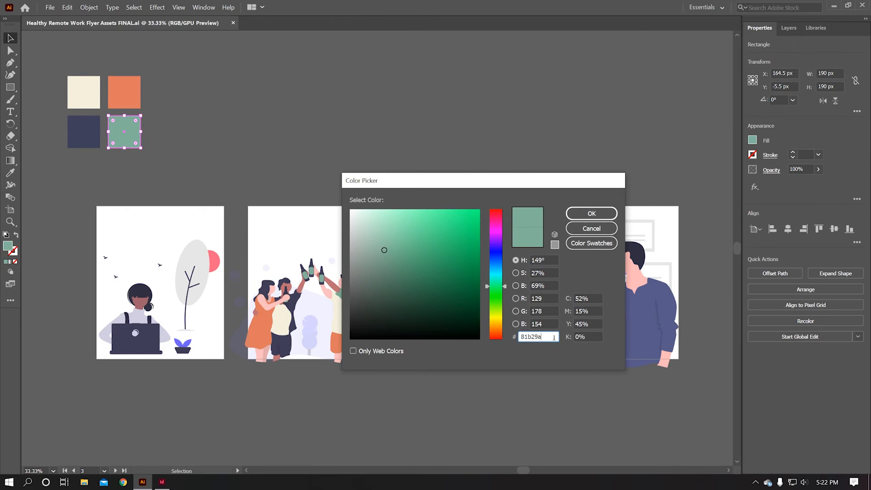
pyautogui.click(592, 215)
# Back in InDesign, fill the selected title text frame with hex color 81b29a.
pyautogui.click(161, 481)
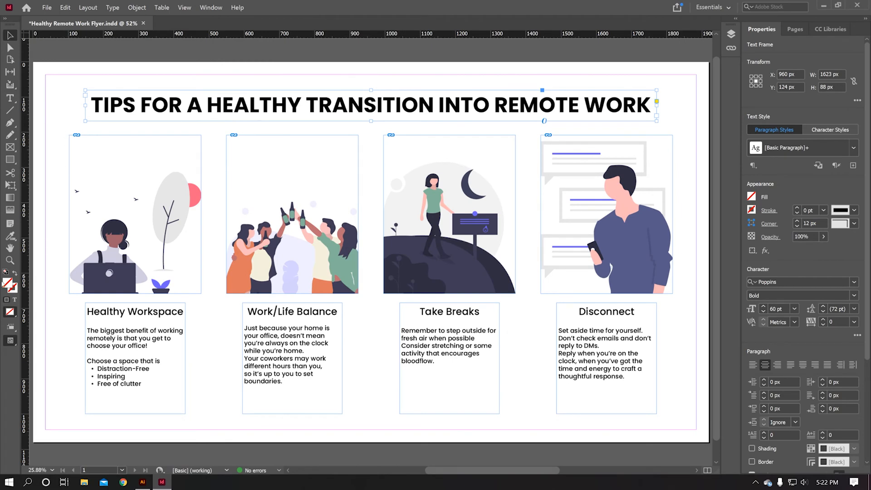
pyautogui.doubleClick(8, 287)
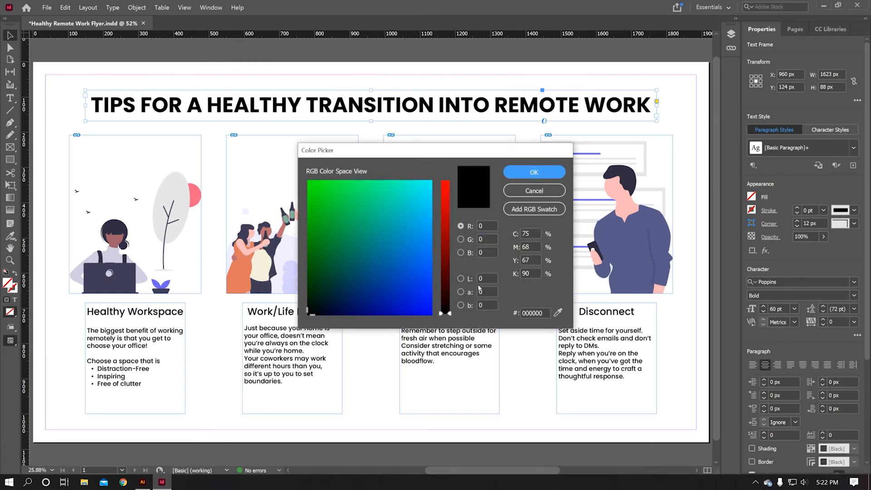
pyautogui.doubleClick(535, 313)
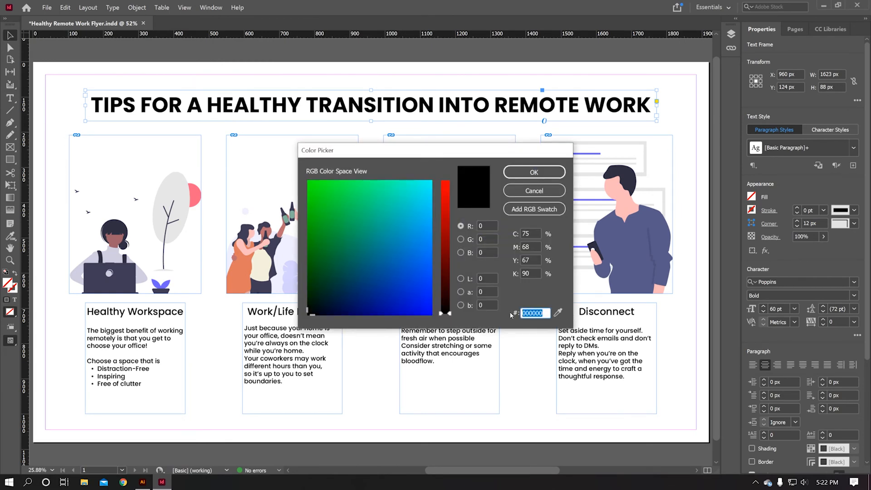
pyautogui.write('81b29a')
pyautogui.click(516, 172)
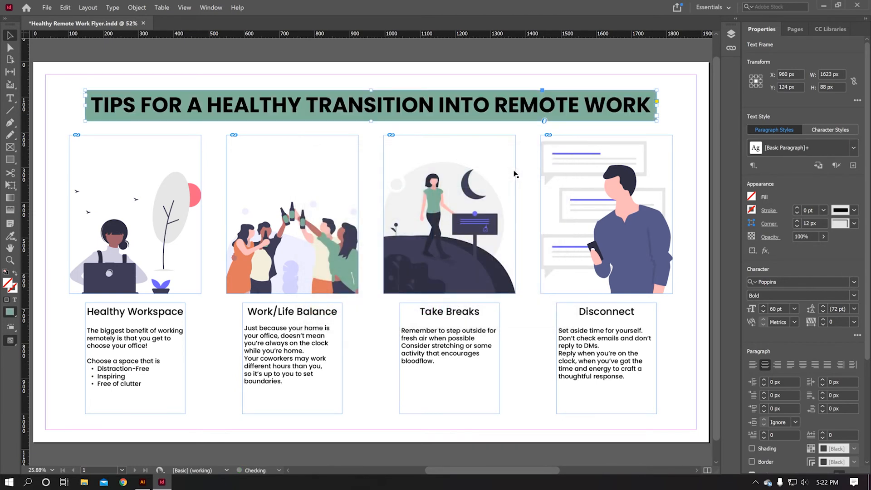